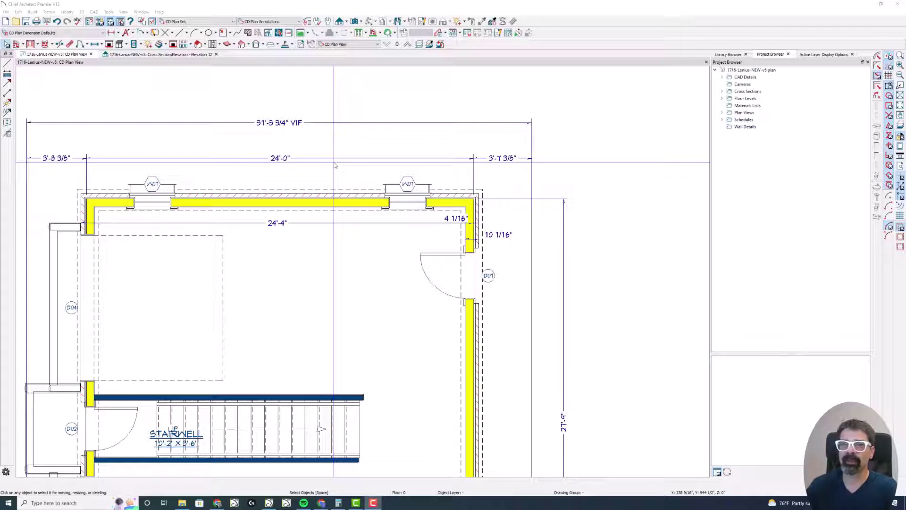
Step: Switch to Foundation Plan View, glance at Floor 1, then return to Floor 0
left_click(344, 43)
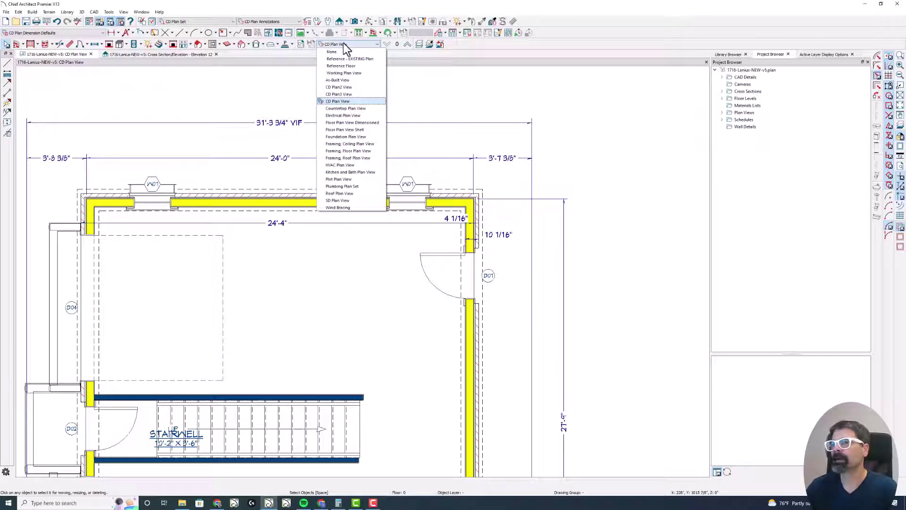
left_click(348, 136)
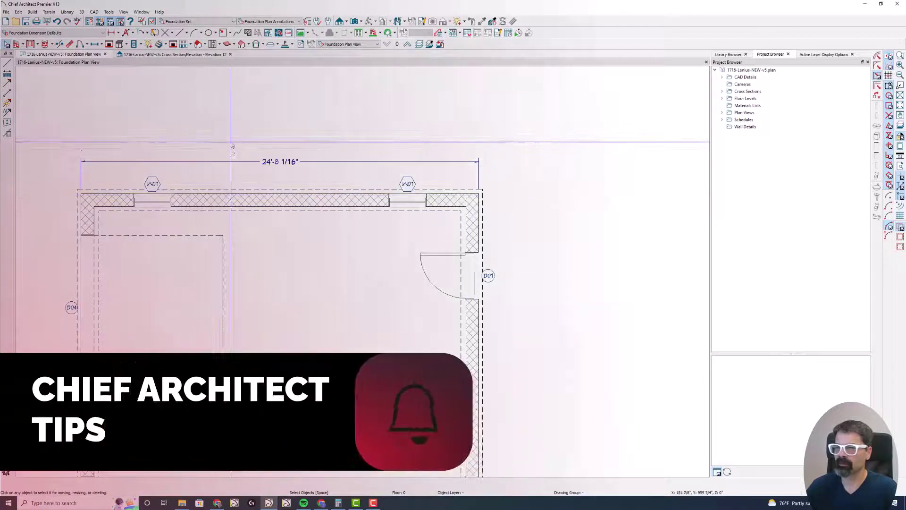
left_click(408, 43)
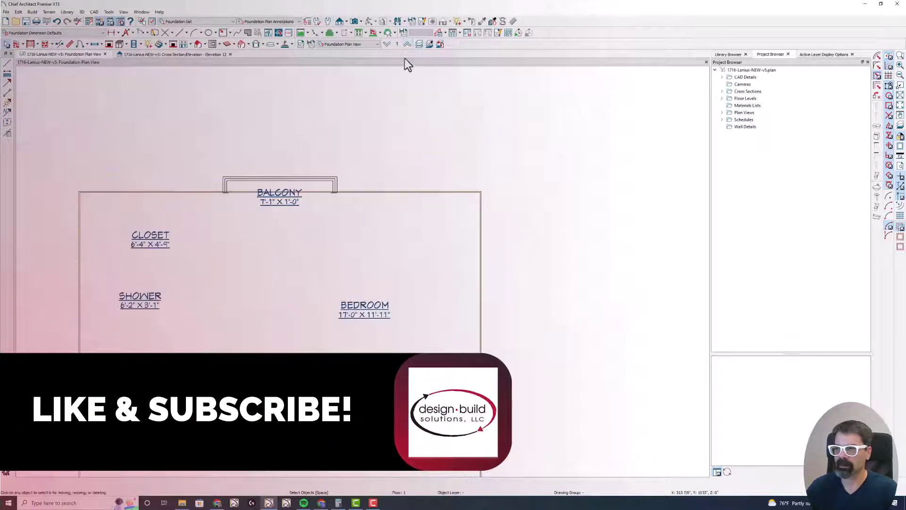
left_click(387, 45)
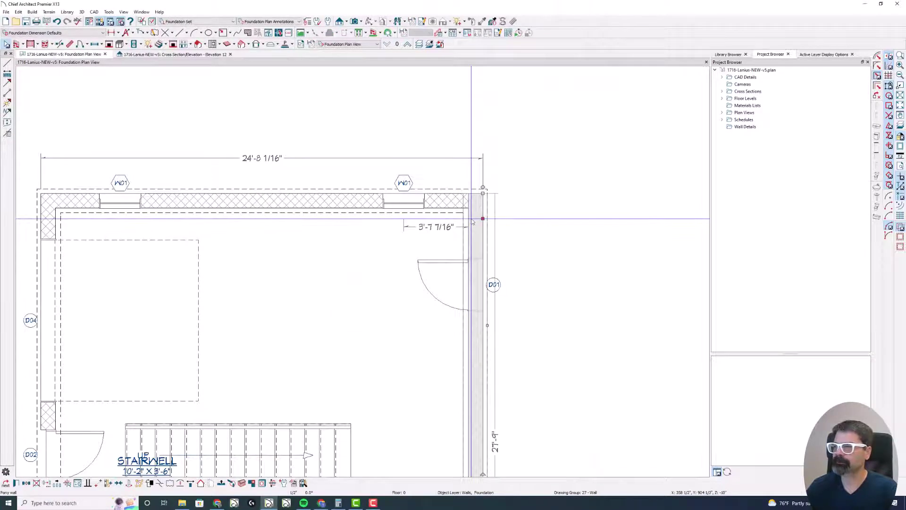
Step: Inspect the right foundation wall's brick-over-CMU wall type and cancel without changes
double_click(474, 222)
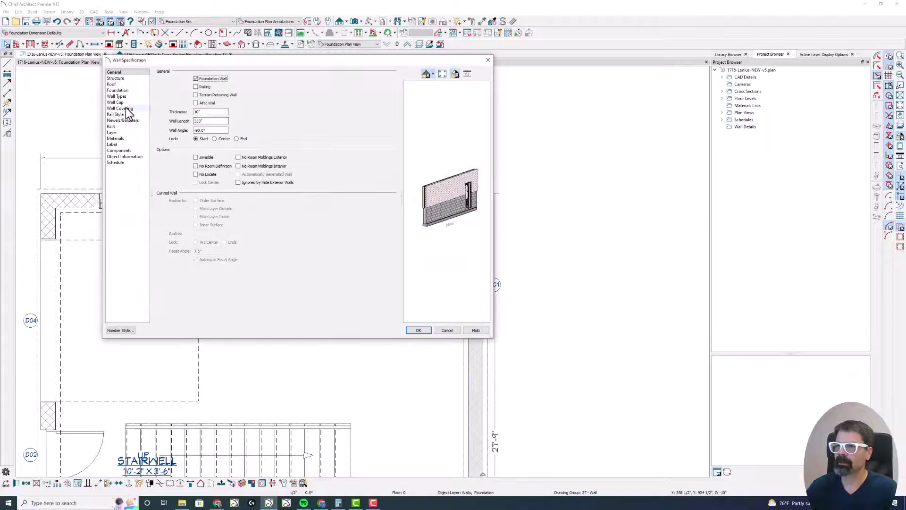
left_click(127, 95)
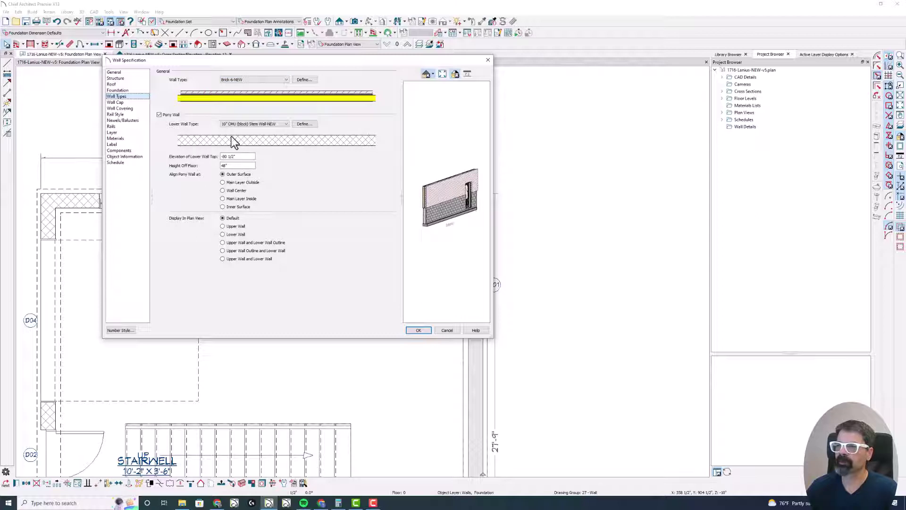
left_click(444, 331)
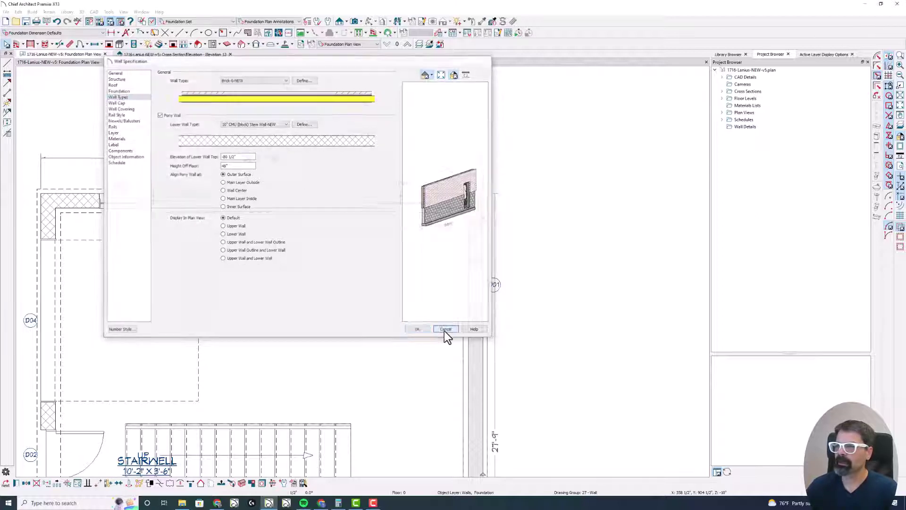
Step: Switch back to CD Plan View and select the right wall beside the door
left_click(361, 45)
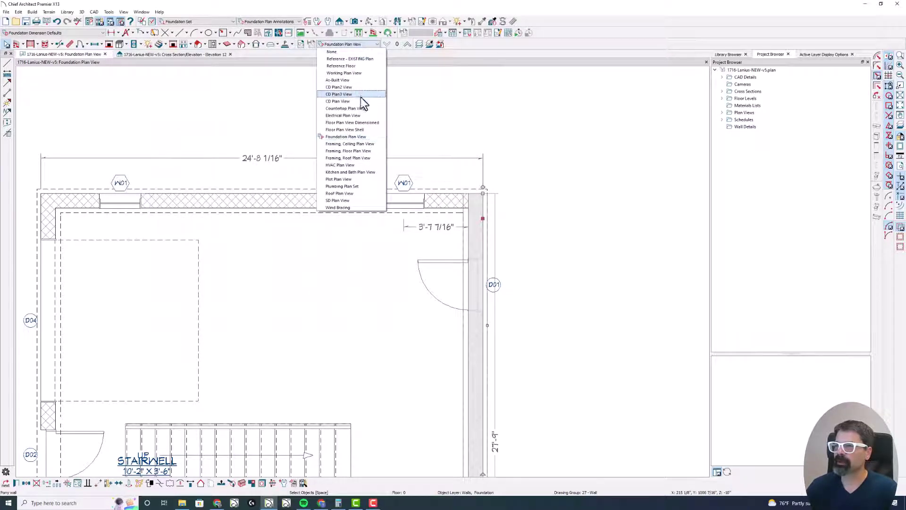
left_click(362, 99)
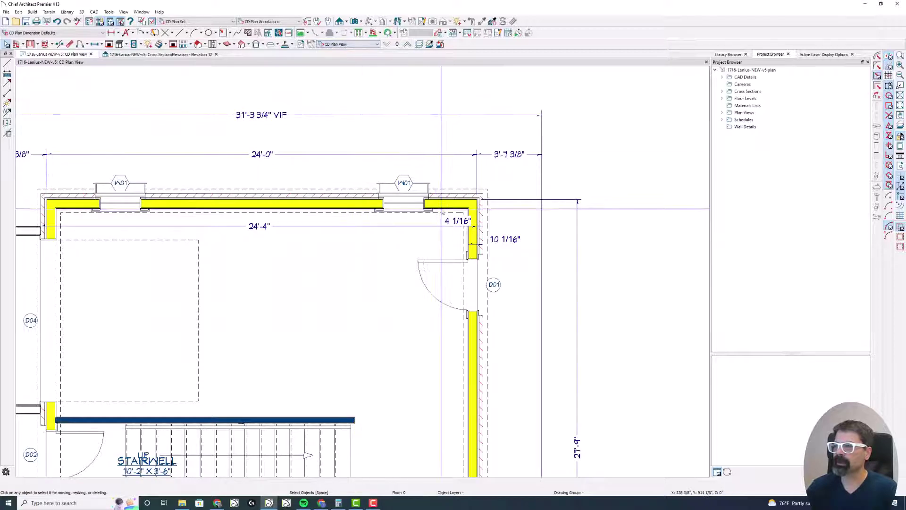
scroll(441, 209, "down", 1)
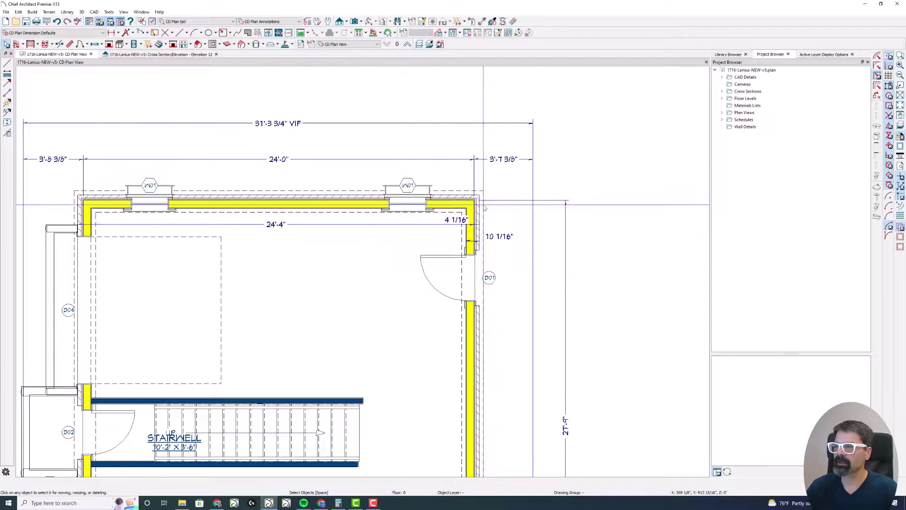
scroll(482, 240, "up", 2)
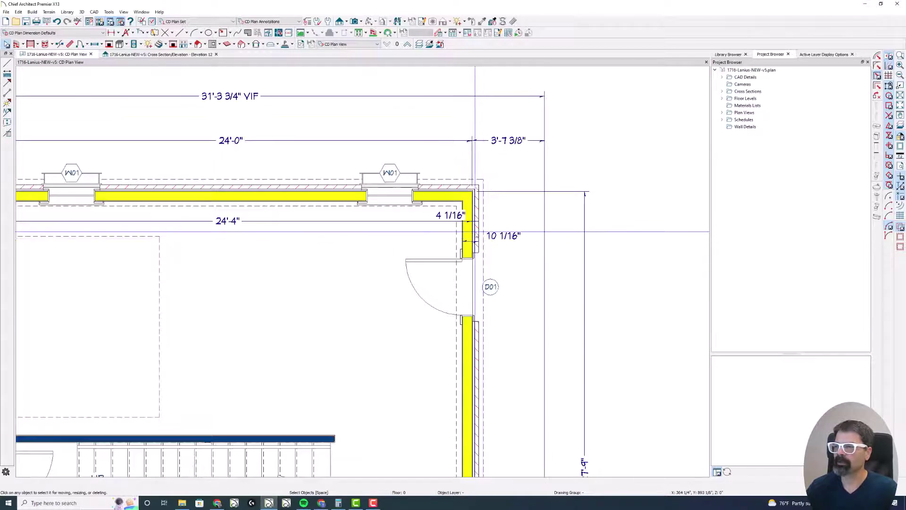
scroll(475, 231, "down", 5)
scroll(107, 221, "up", 2)
scroll(121, 222, "up", 2)
scroll(120, 221, "up", 1)
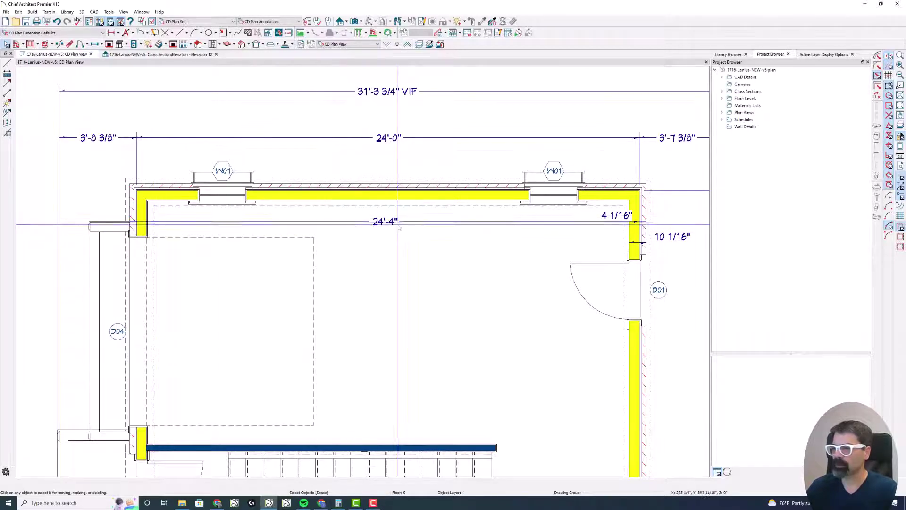
scroll(668, 223, "up", 2)
scroll(638, 224, "up", 2)
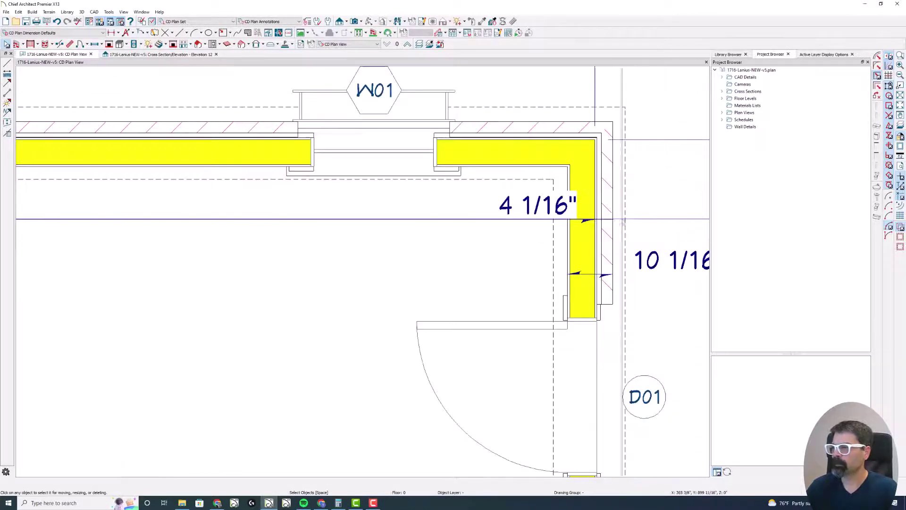
scroll(602, 221, "up", 2)
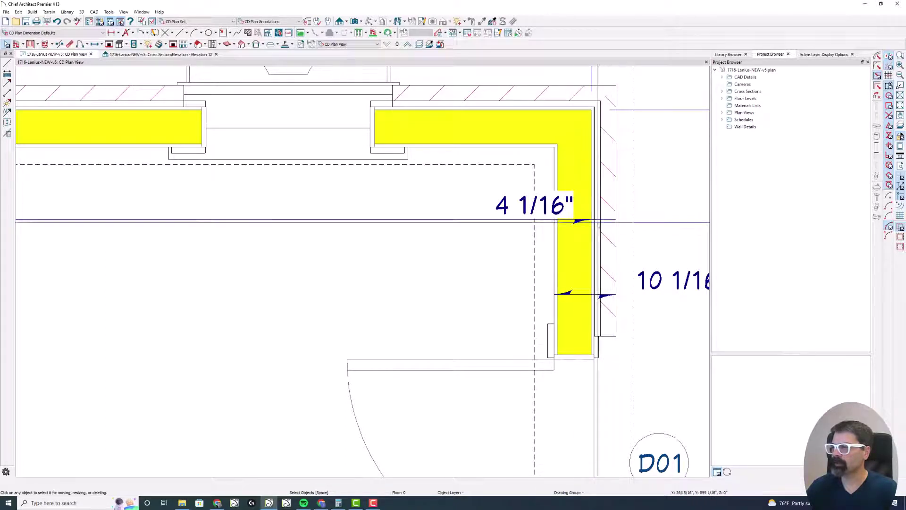
scroll(560, 283, "down", 1)
scroll(559, 284, "down", 1)
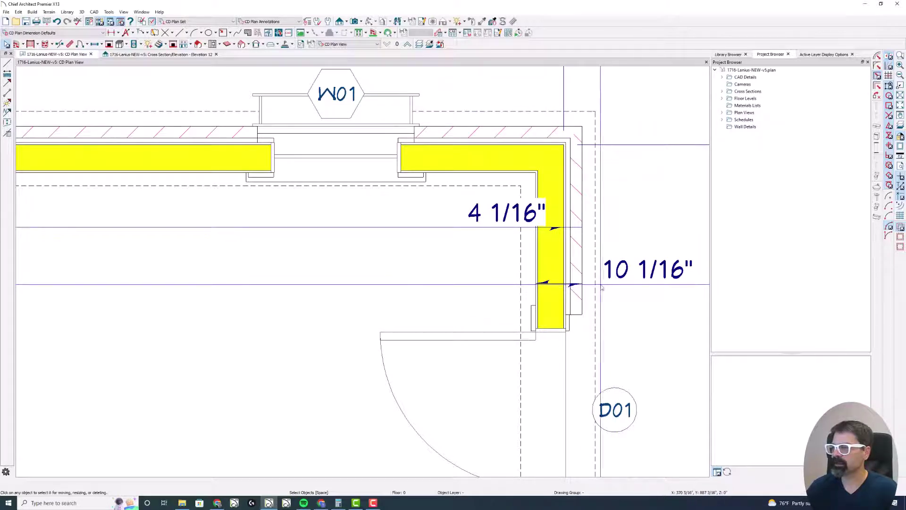
scroll(602, 286, "up", 1)
scroll(602, 287, "up", 1)
left_click(548, 266)
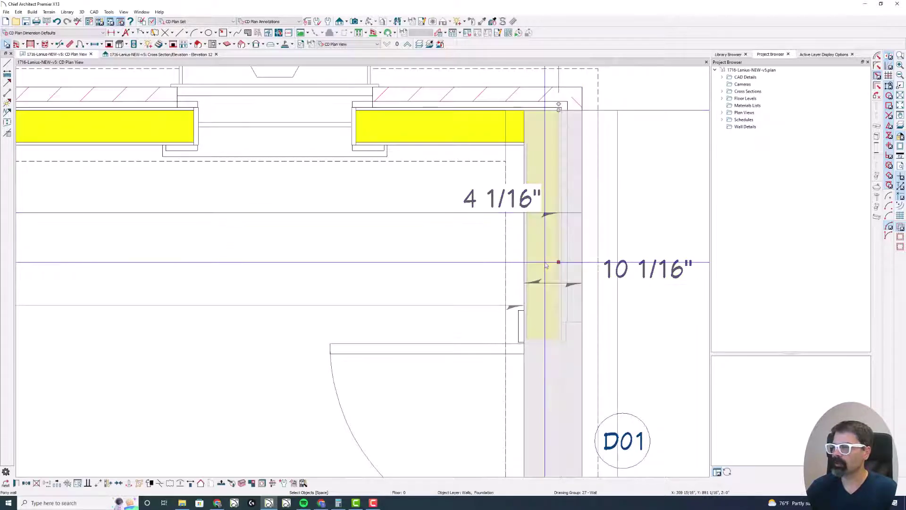
double_click(547, 264)
left_click(125, 98)
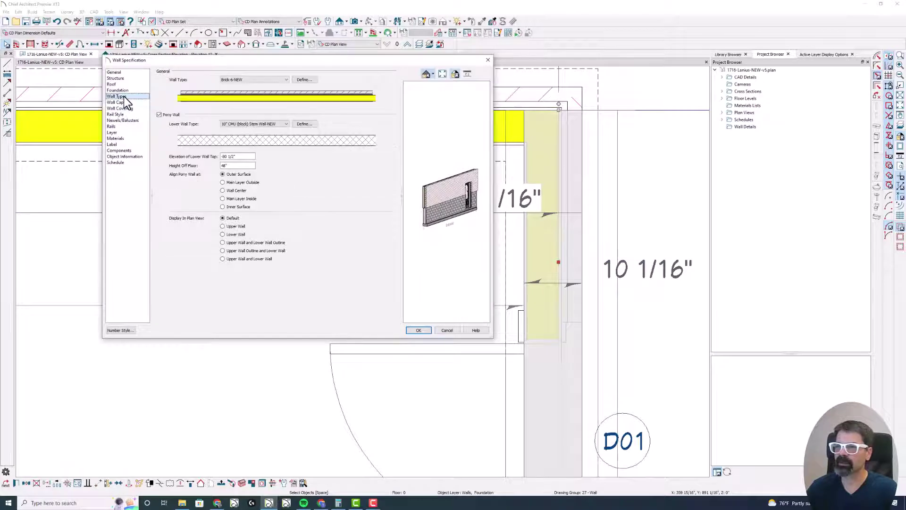
left_click(302, 79)
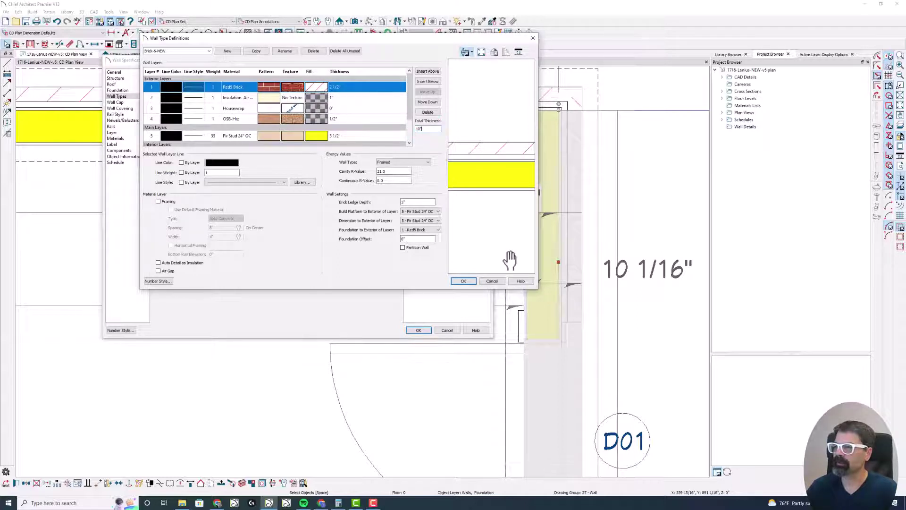
left_click(491, 282)
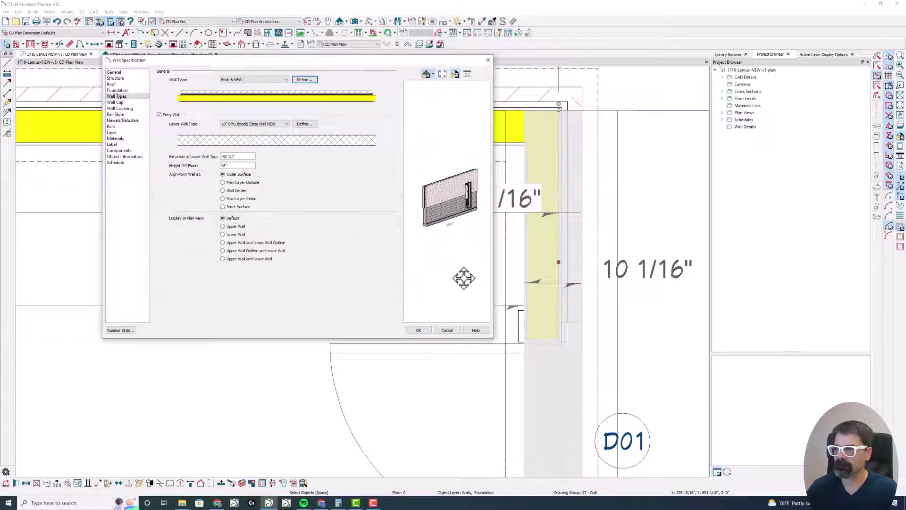
Step: Close the wall settings, drag the right wall, and set its length dimension to 24'-0"
left_click(419, 332)
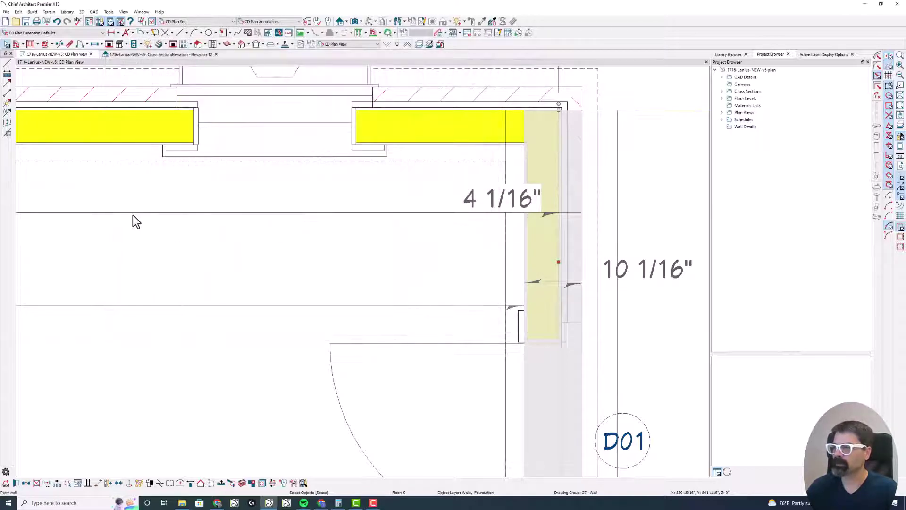
scroll(133, 215, "down", 3)
scroll(324, 237, "up", 3)
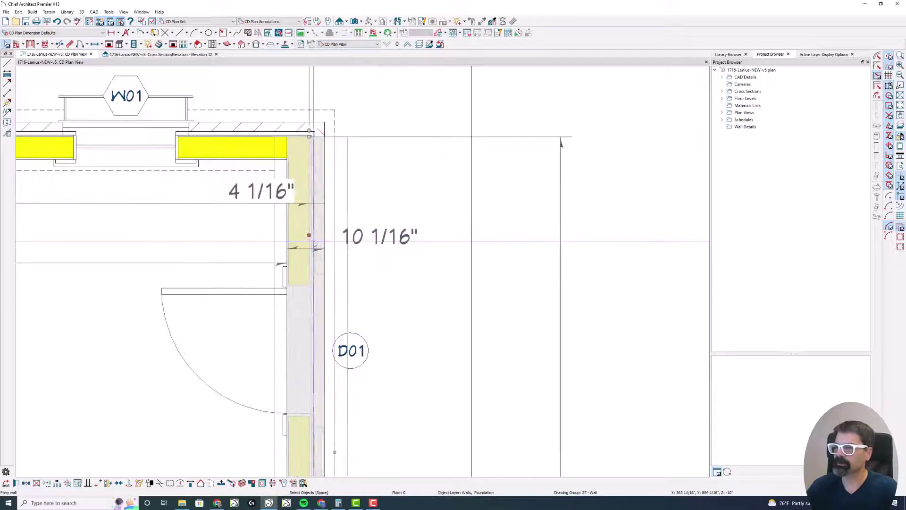
scroll(328, 262, "down", 1)
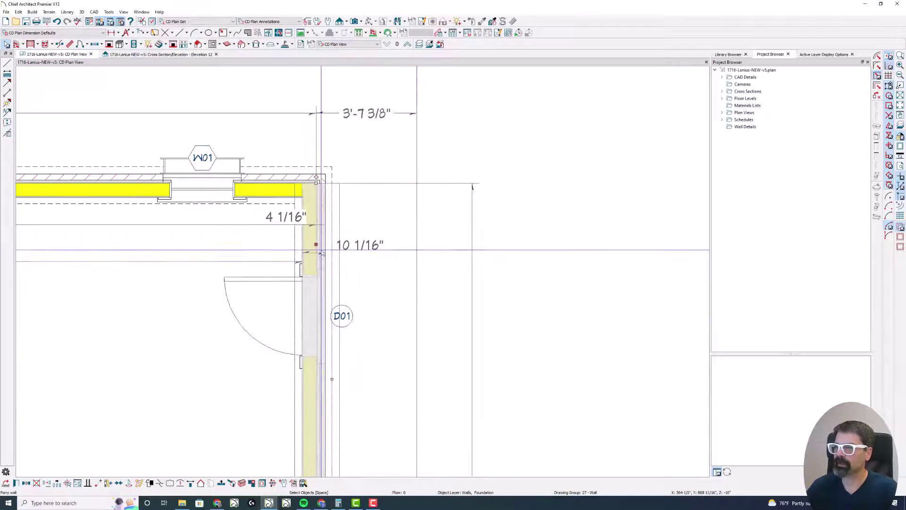
left_click_drag(313, 244, 370, 244)
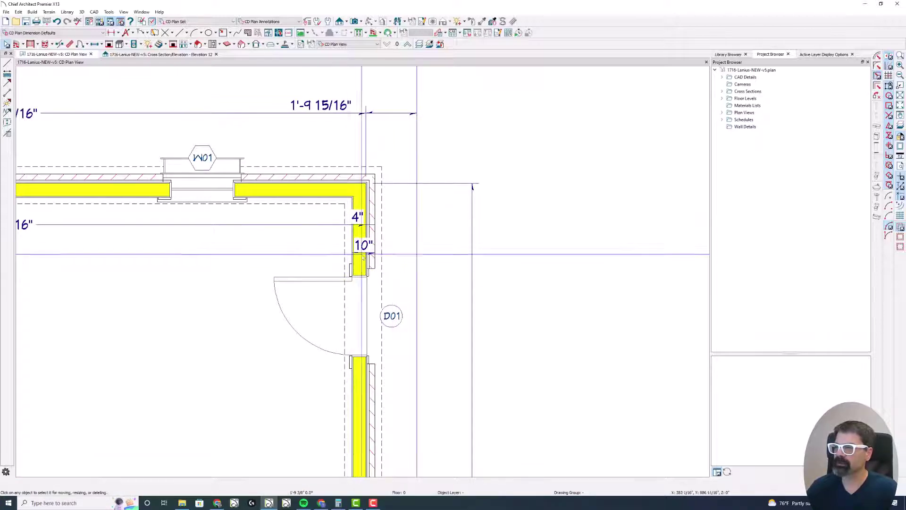
scroll(433, 245, "down", 1)
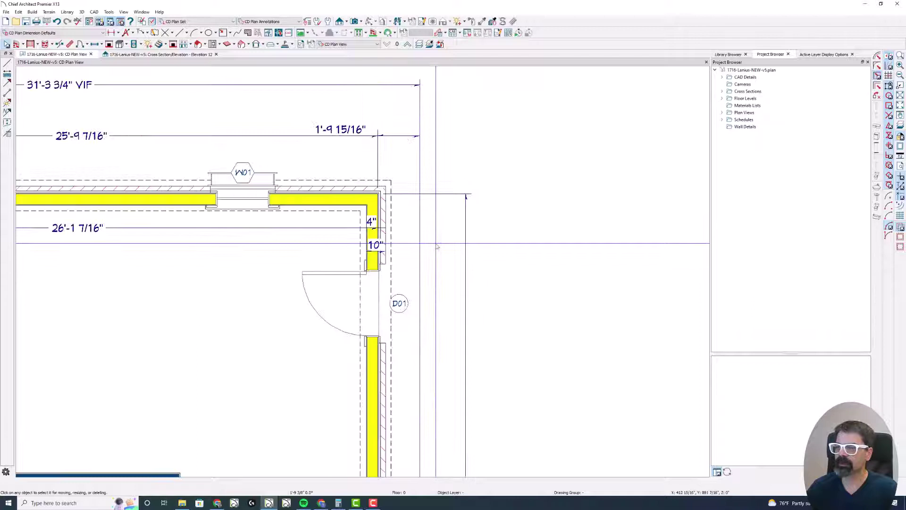
scroll(375, 240, "down", 1)
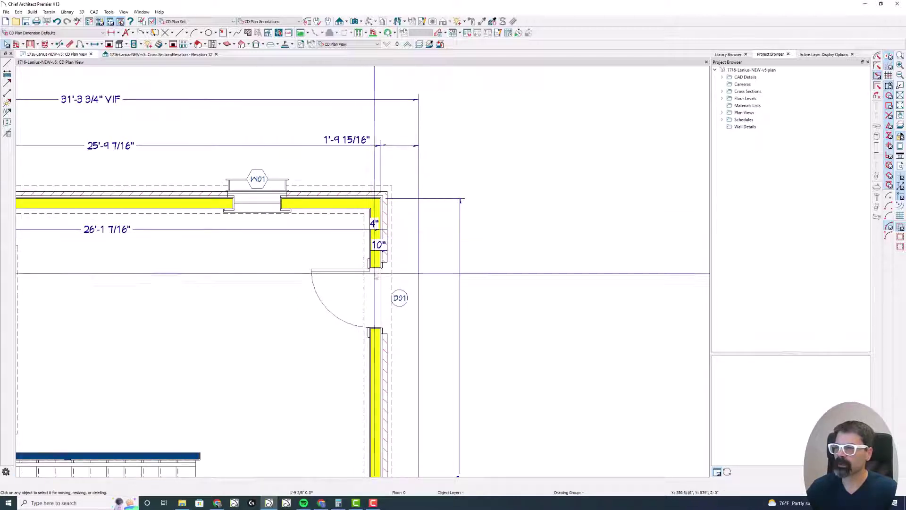
left_click(380, 297)
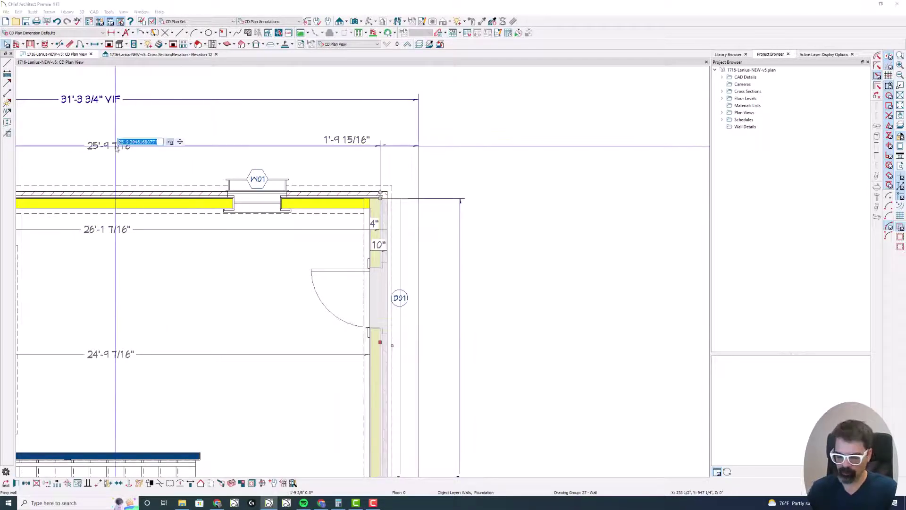
type("24")
key("Return")
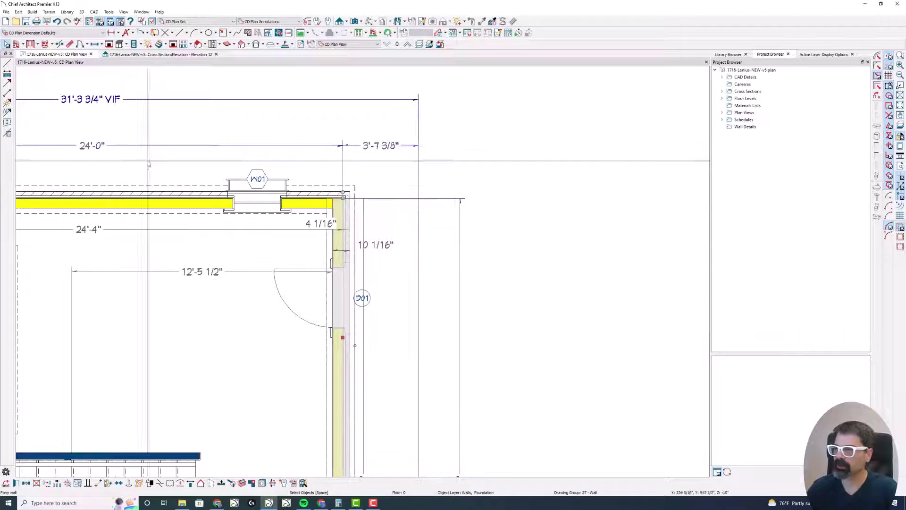
key("Escape")
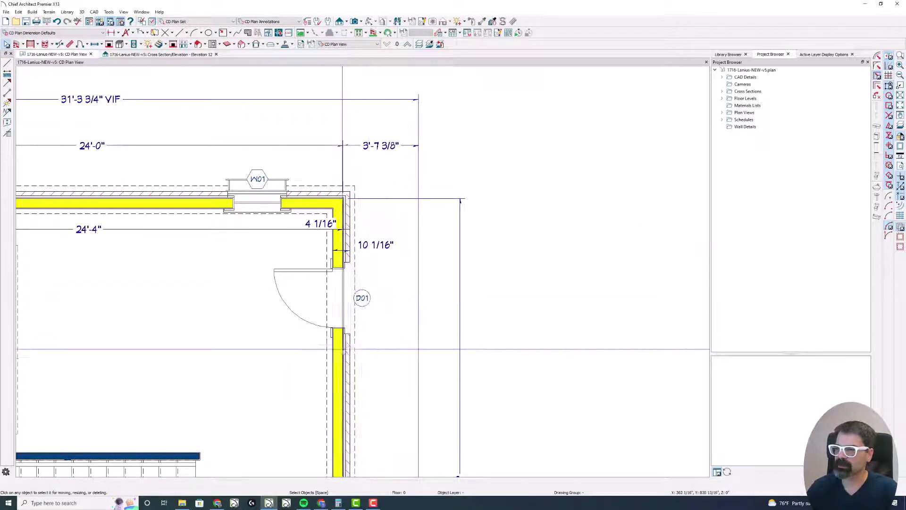
Step: Shift the right wall left, reset the span to 24'-0", and nudge it toward 4" and 10"
left_click(342, 349)
left_click_drag(342, 349, 317, 348)
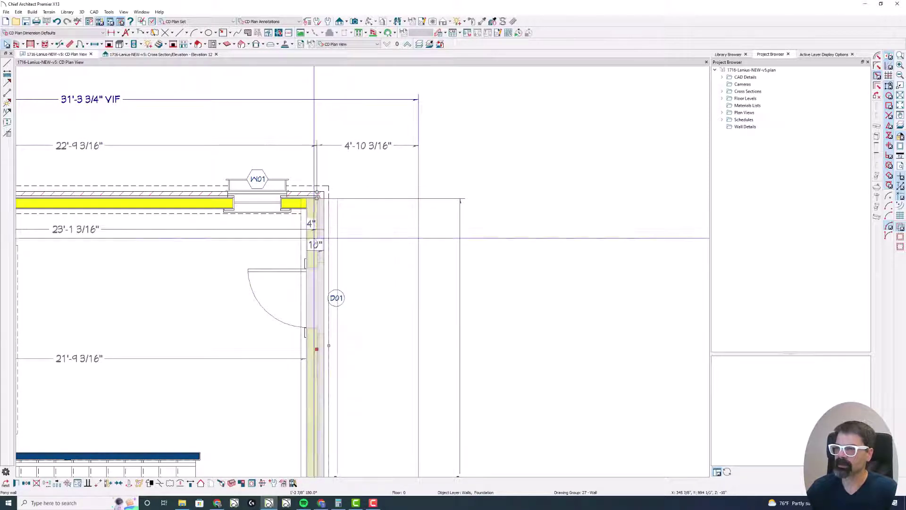
left_click(84, 146)
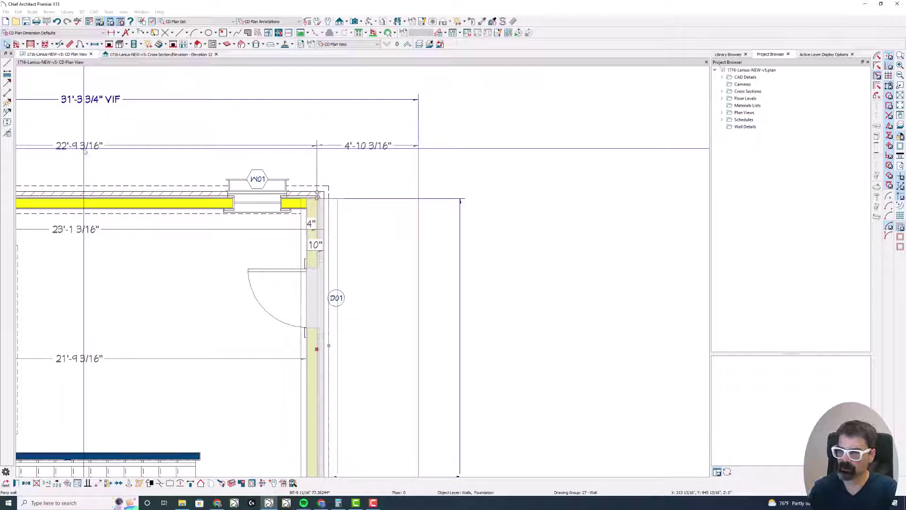
type("24")
key("Return")
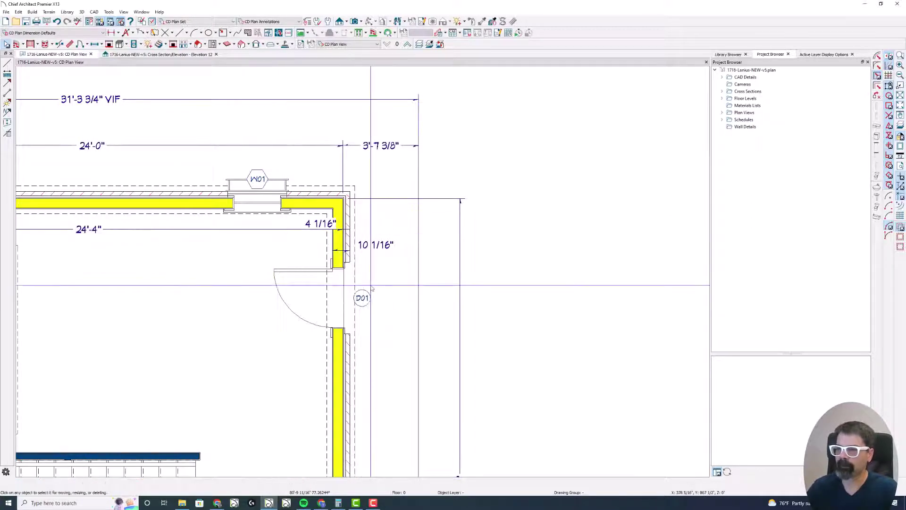
left_click(348, 309)
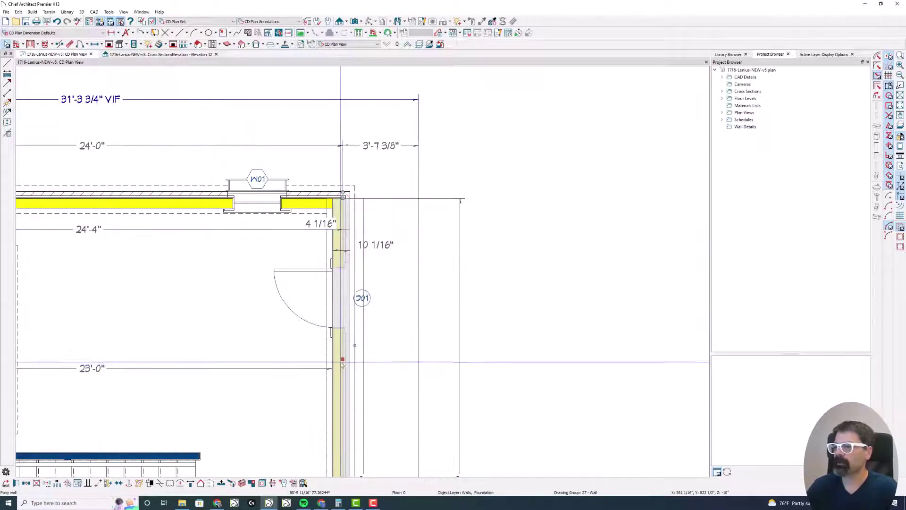
left_click_drag(342, 359, 320, 359)
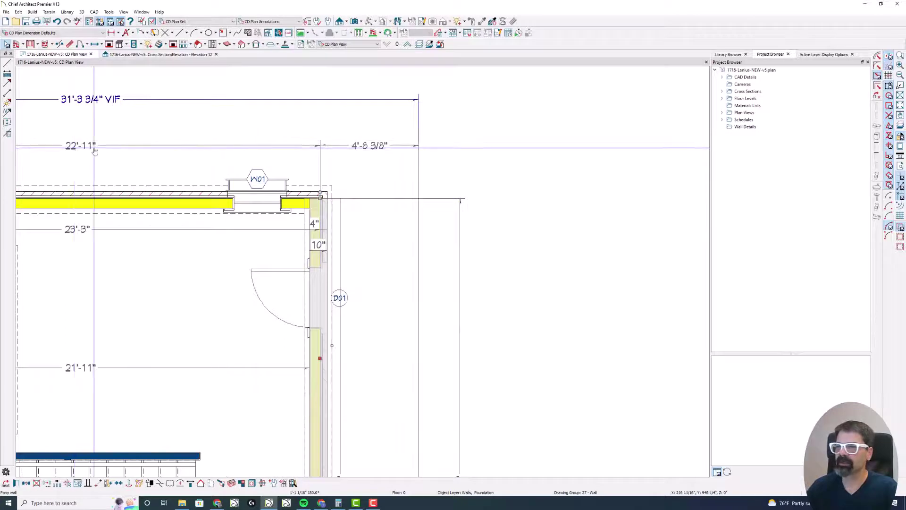
scroll(324, 186, "up", 3)
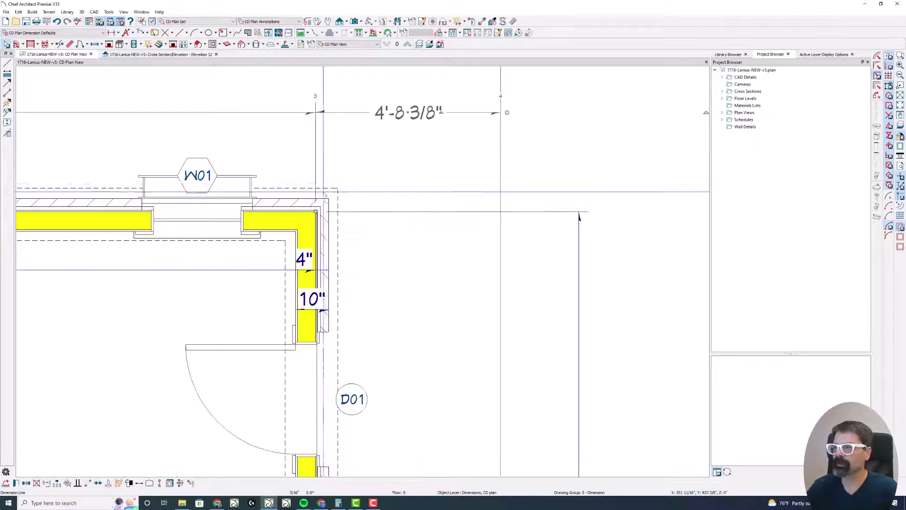
scroll(317, 212, "up", 2)
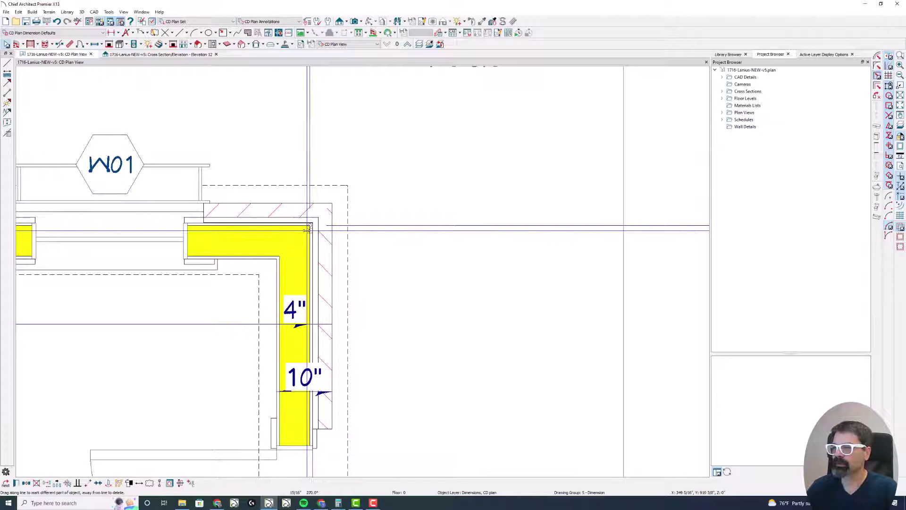
scroll(392, 195, "down", 1)
scroll(394, 197, "down", 1)
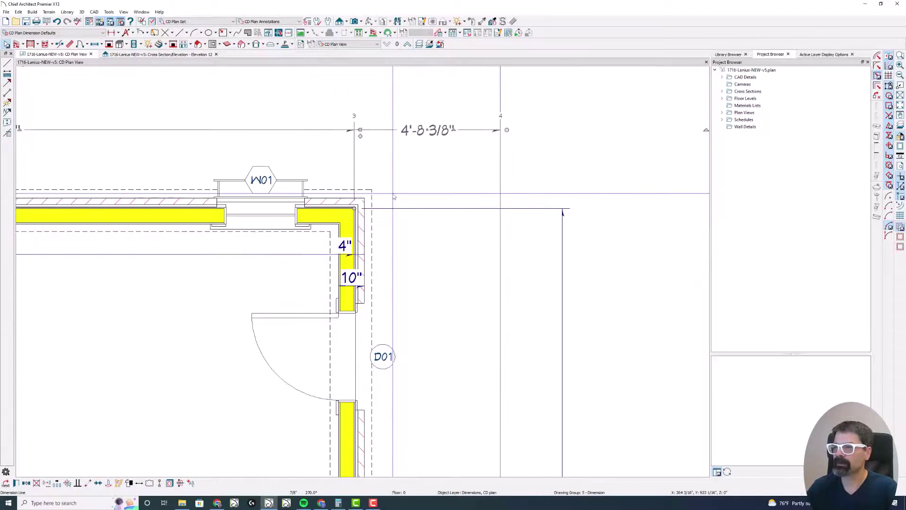
scroll(394, 198, "down", 1)
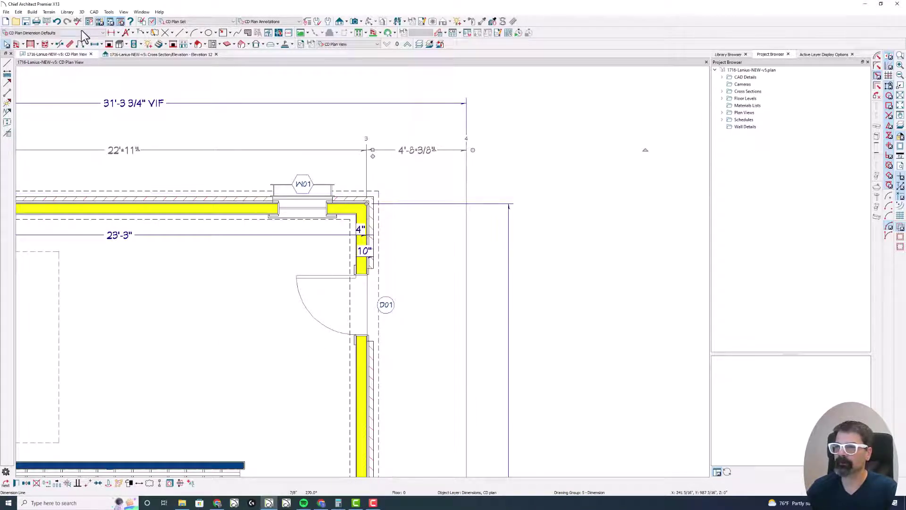
Step: Deselect the 4'-8 3/8" dimension and undo twice to restore the 24'-0" wall position
left_click(59, 24)
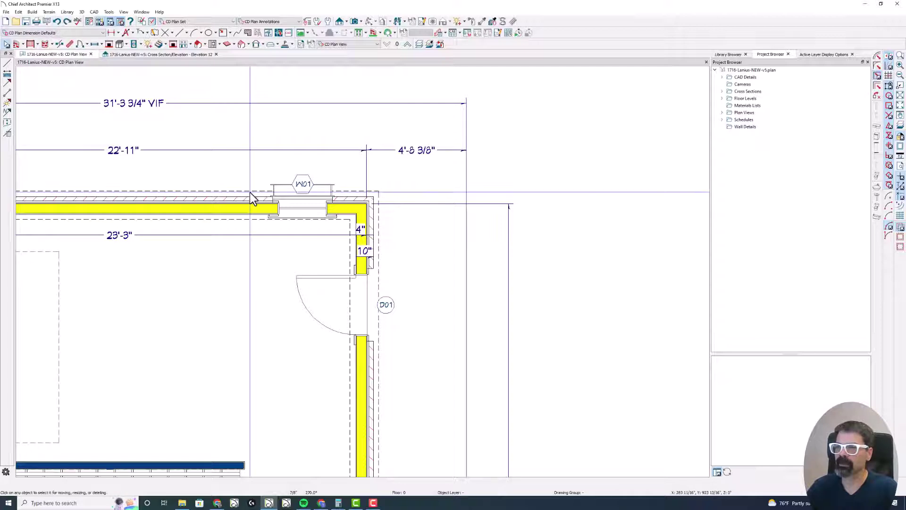
left_click(366, 357)
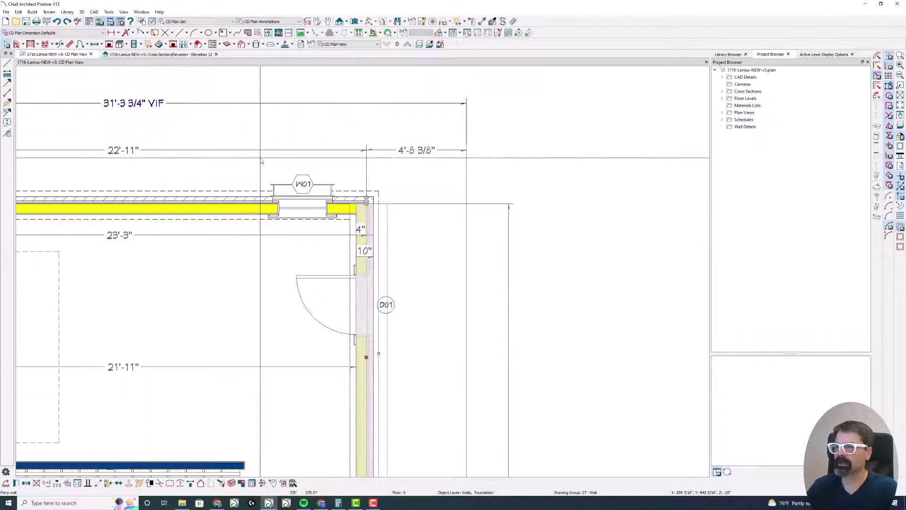
left_click(56, 22)
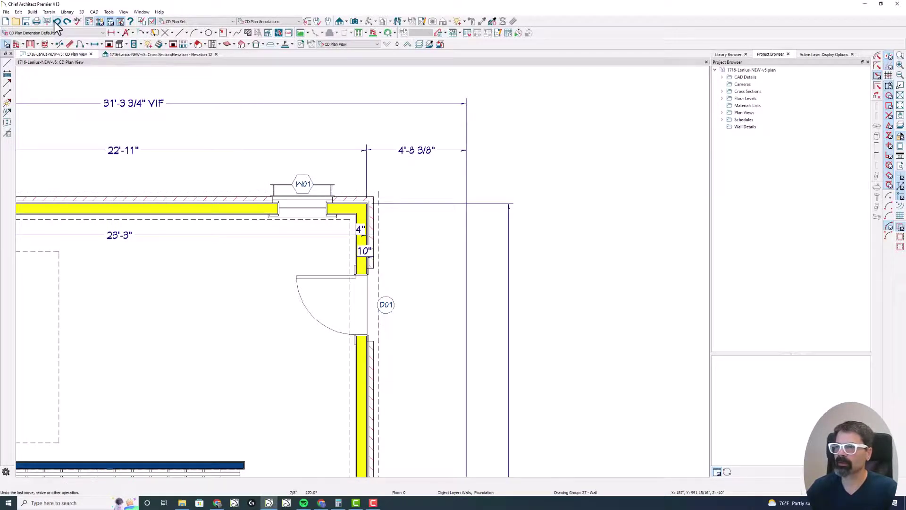
left_click(57, 22)
scroll(384, 229, "up", 1)
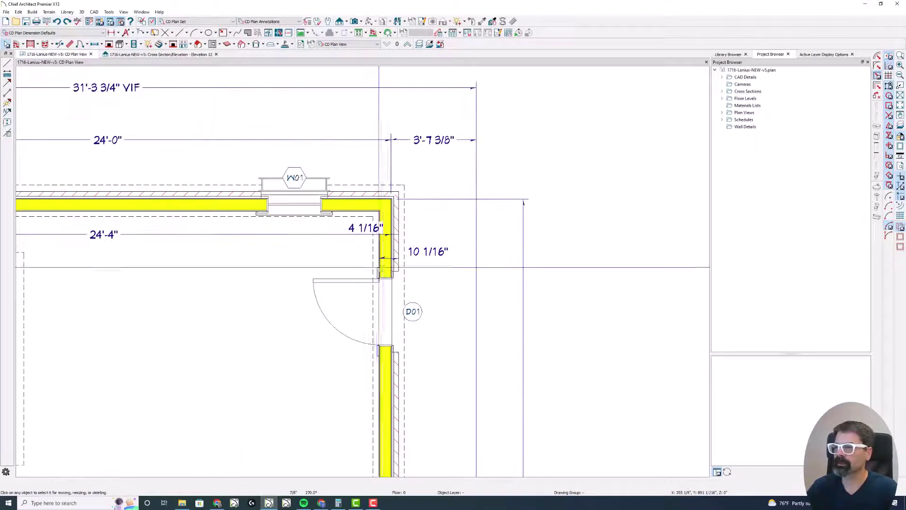
Step: Drag the right wall left, undo that move, then start dragging it right
left_click(384, 374)
left_click_drag(382, 371, 371, 368)
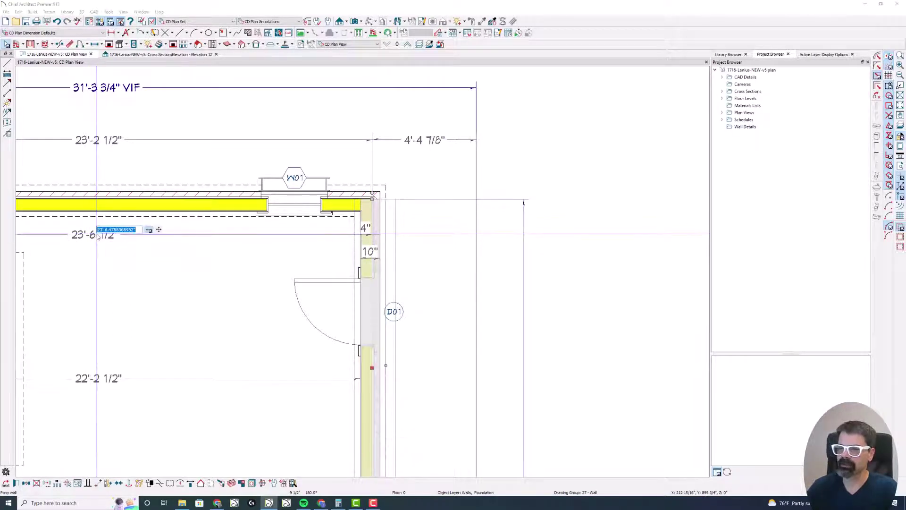
key("ctrl+z")
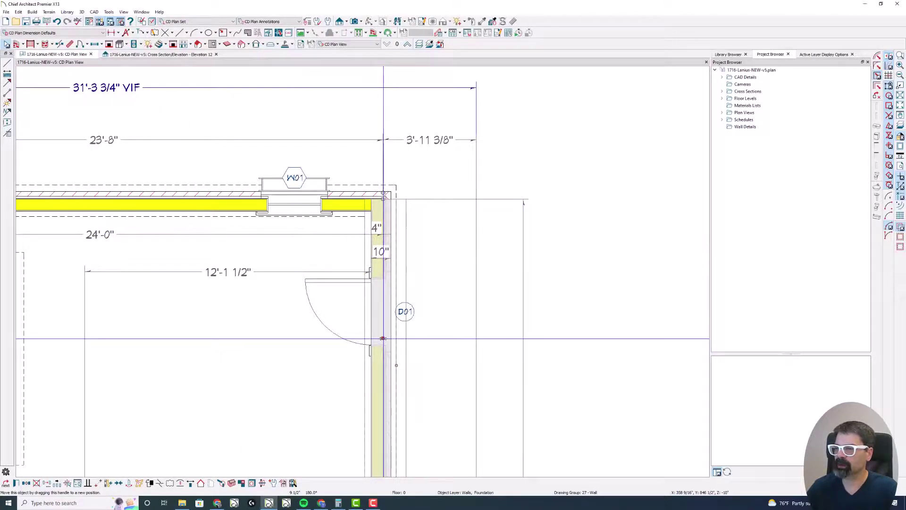
left_click_drag(382, 339, 395, 339)
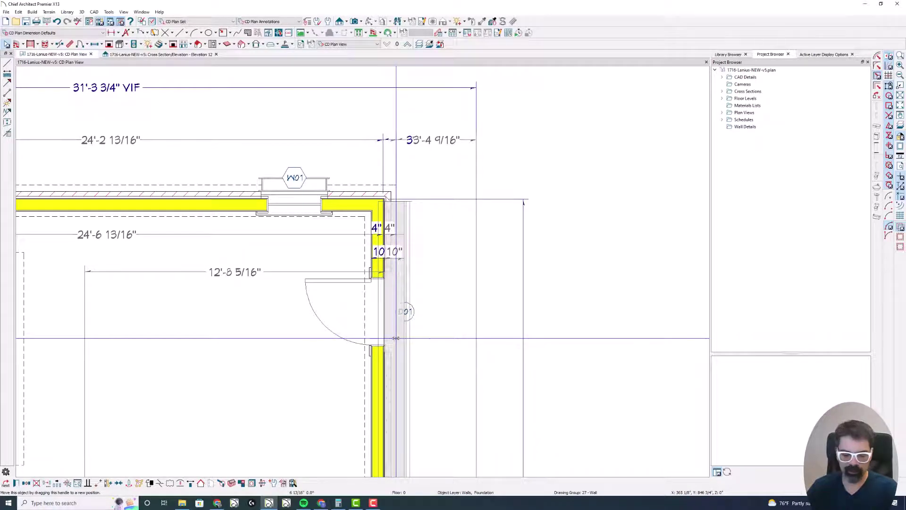
Step: Enter a relative wall move of X 4" and Y 0 and confirm it
key("Tab")
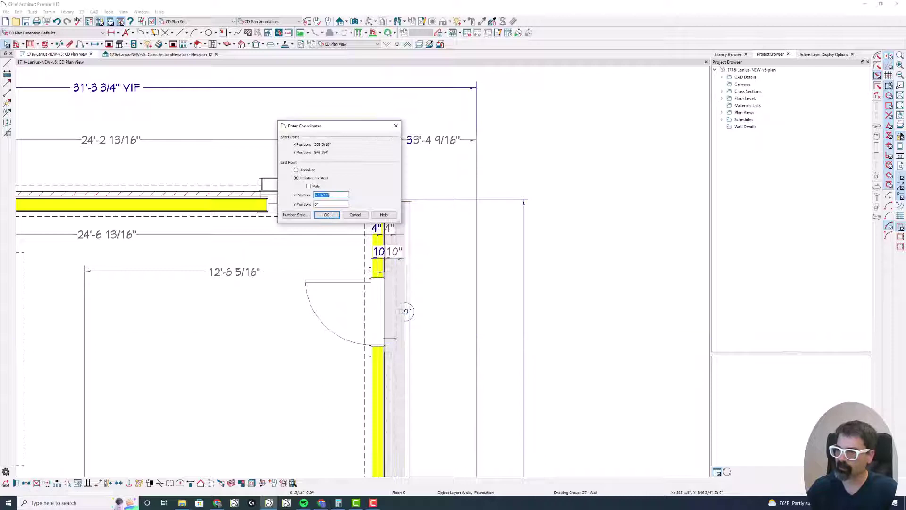
type("4")
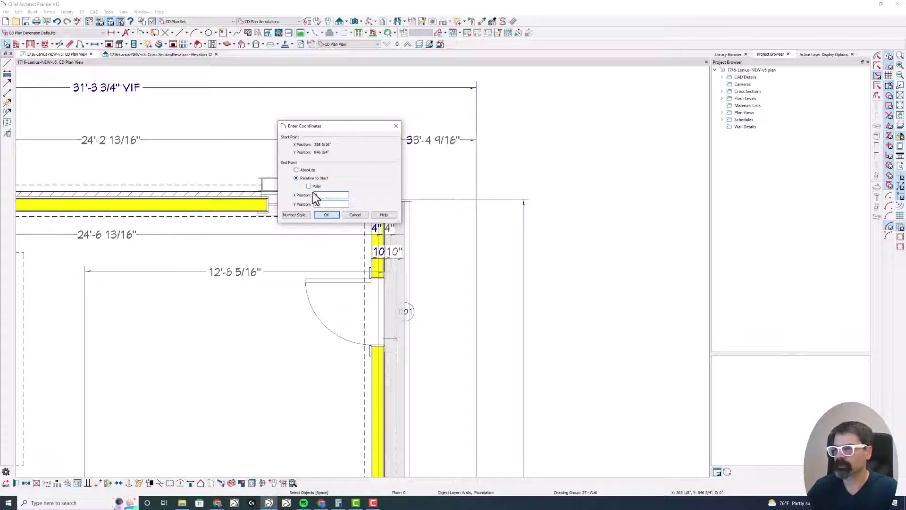
left_click(321, 216)
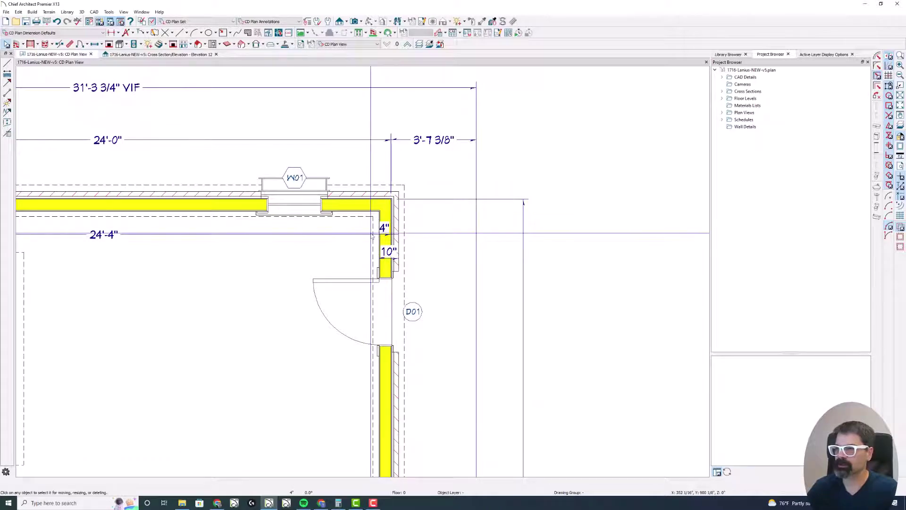
Step: Check the 24'-8" dimension in Foundation Plan View, then reselect the right wall in CD Plan View
left_click(342, 45)
left_click(350, 137)
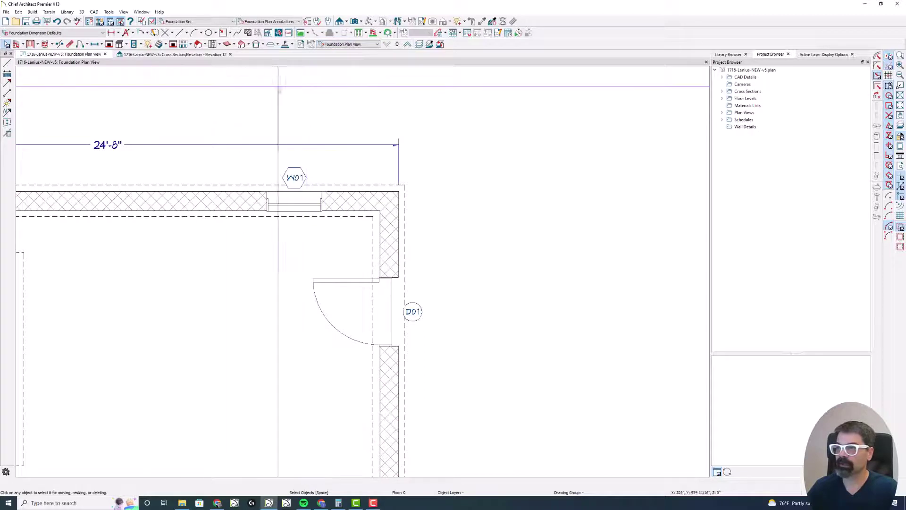
left_click(330, 45)
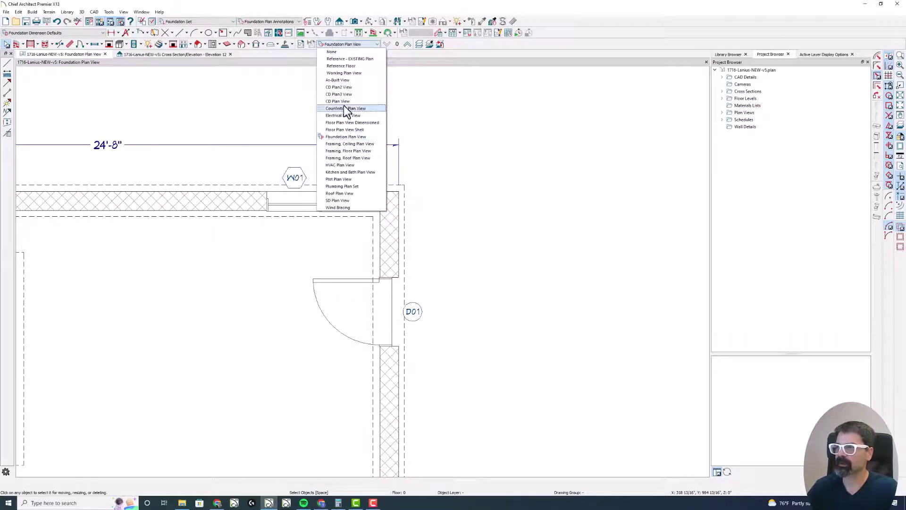
left_click(343, 101)
left_click(385, 376)
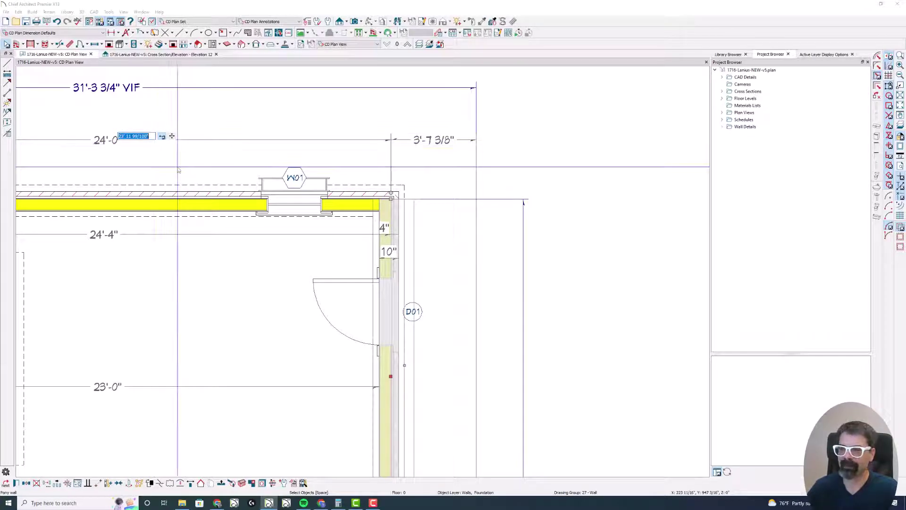
key("Escape")
key("Escape")
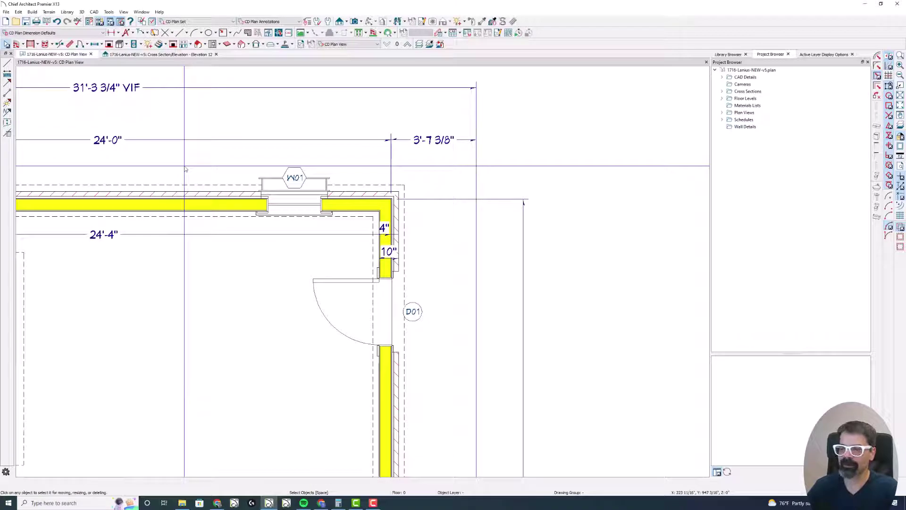